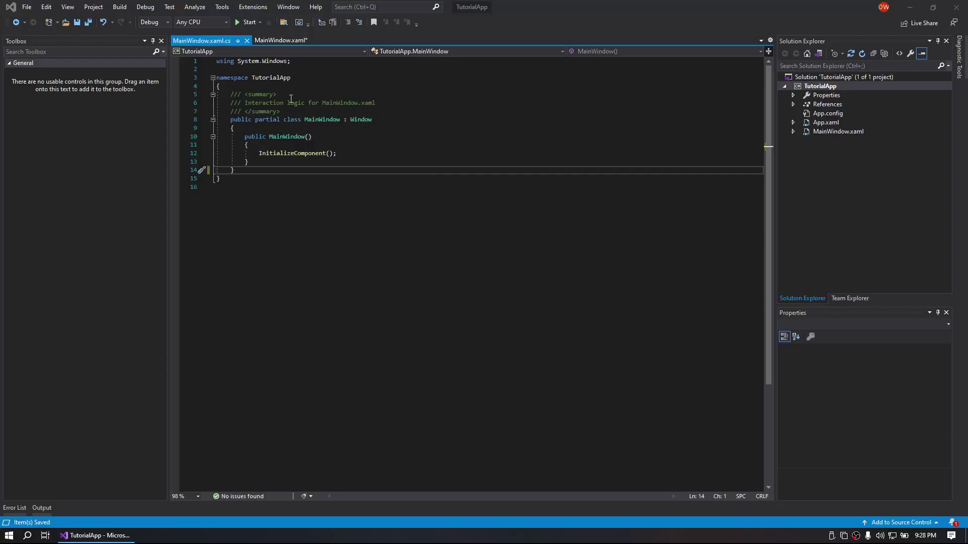
- Switch to the MainWindow.xaml designer showing the empty window and grid
click(280, 39)
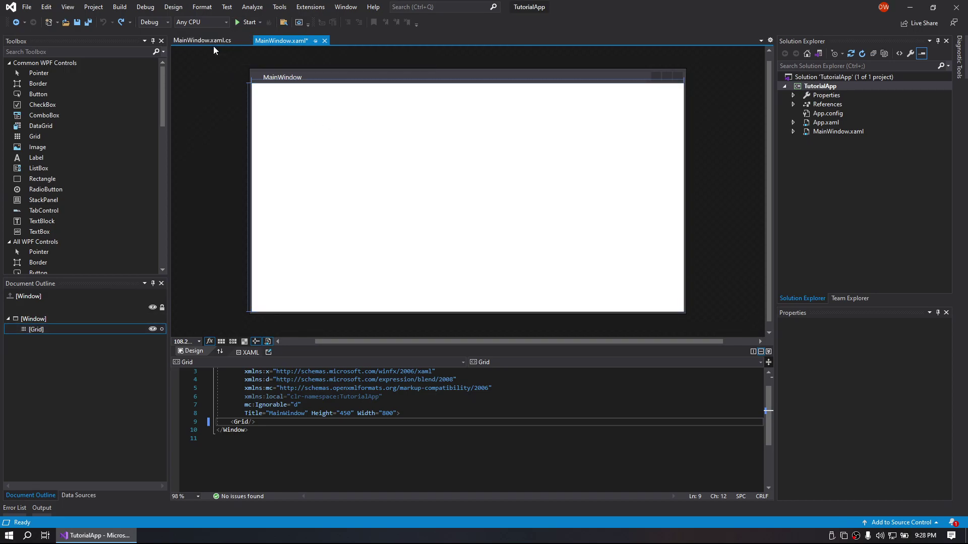
- Add a Button from the Toolbox, center it on MainWindow, and choose its Click event
double_click(35, 93)
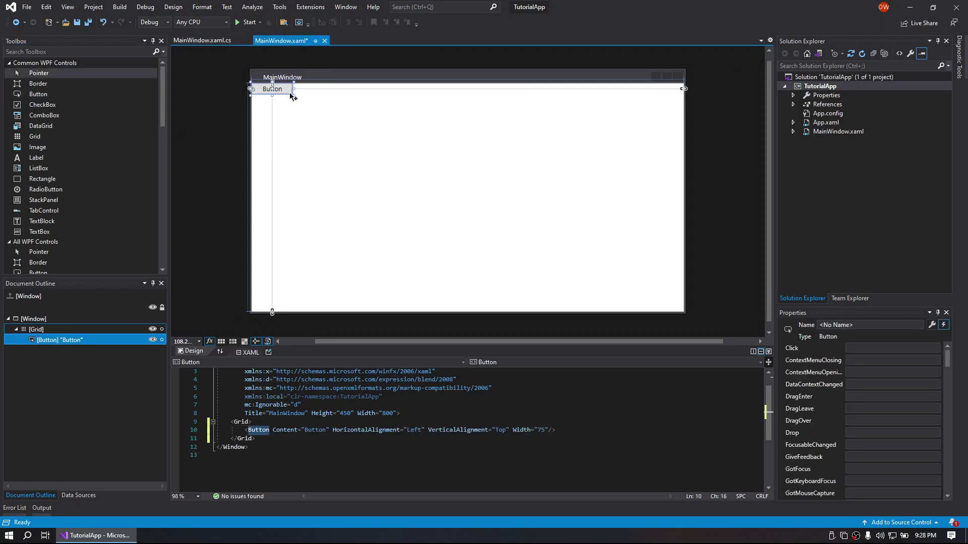
drag(273, 89, 458, 193)
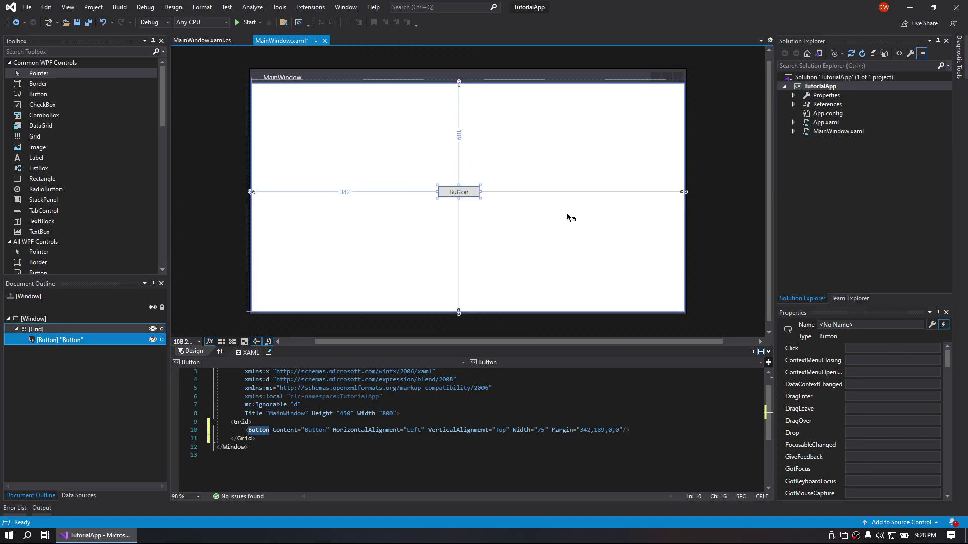
click(869, 348)
double_click(861, 349)
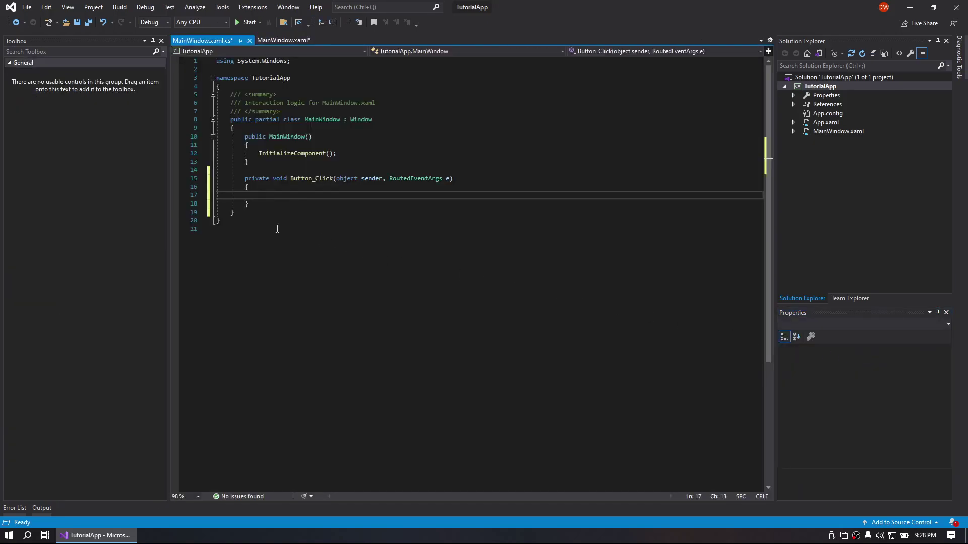
text(System)
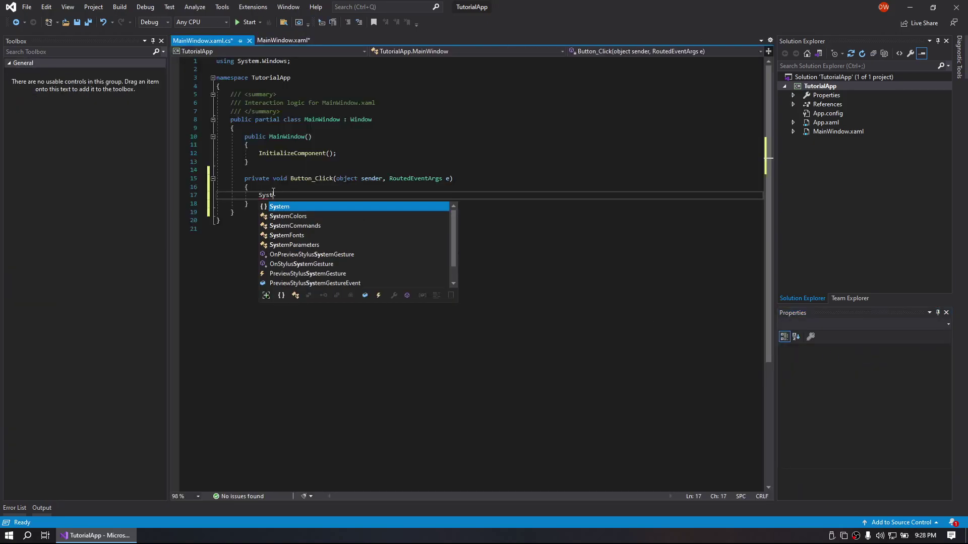
text(.Dia)
text(.)
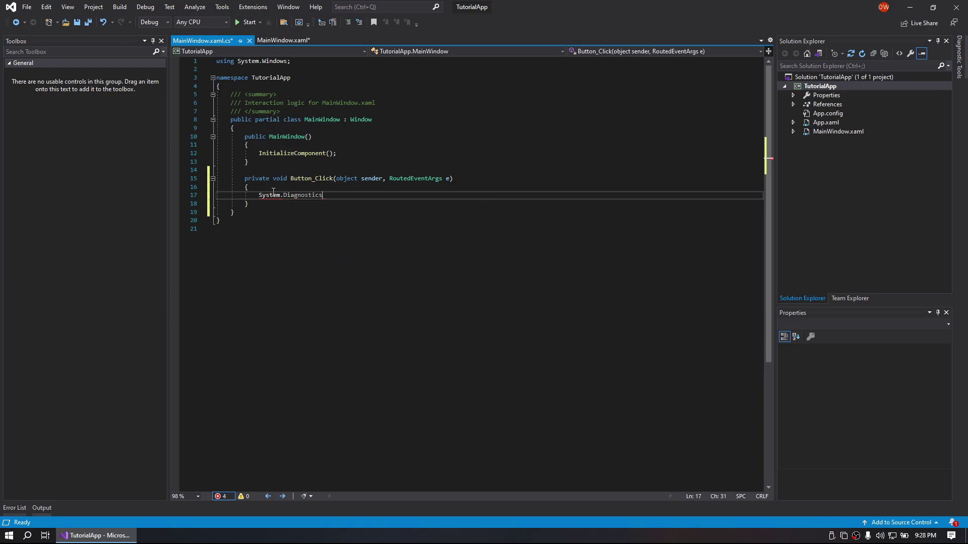
text(/P)
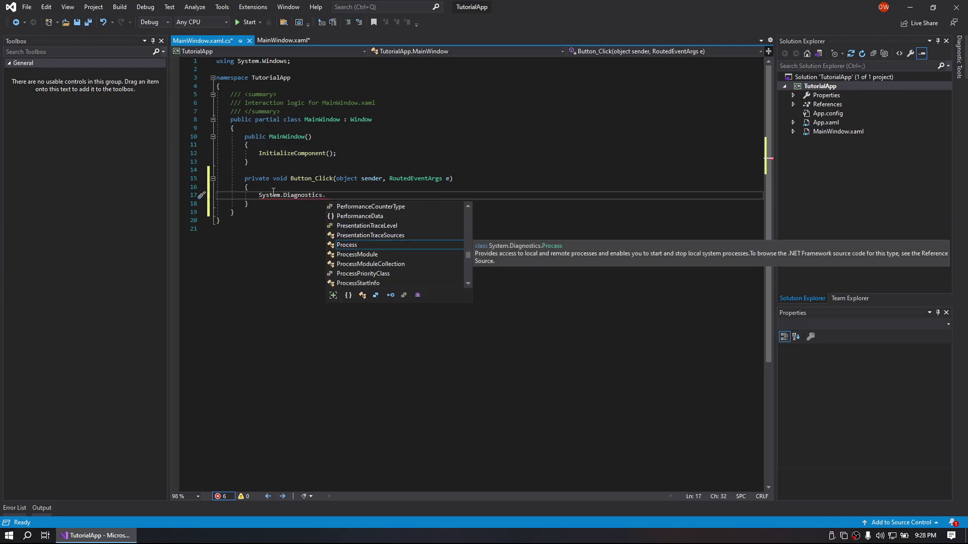
text(rocess.Star)
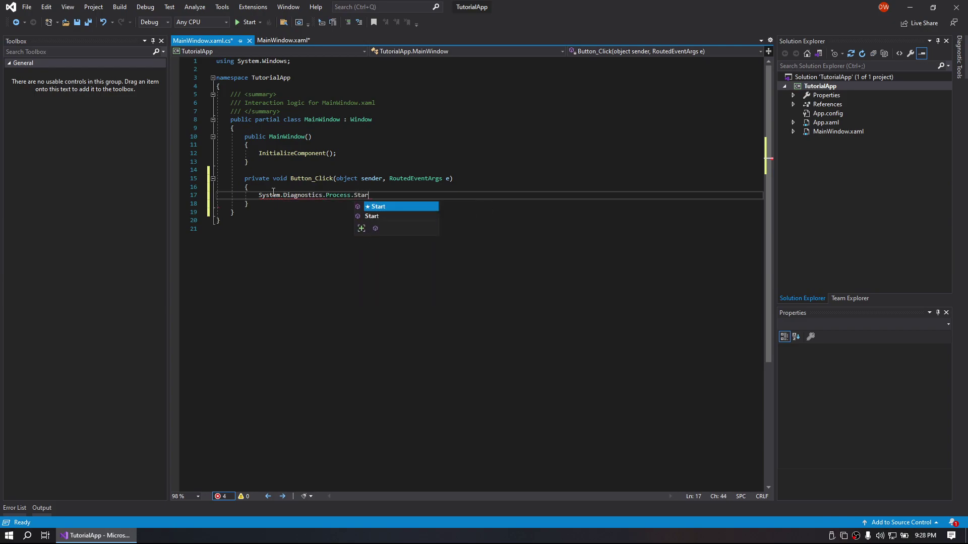
key(Tab)
text(()
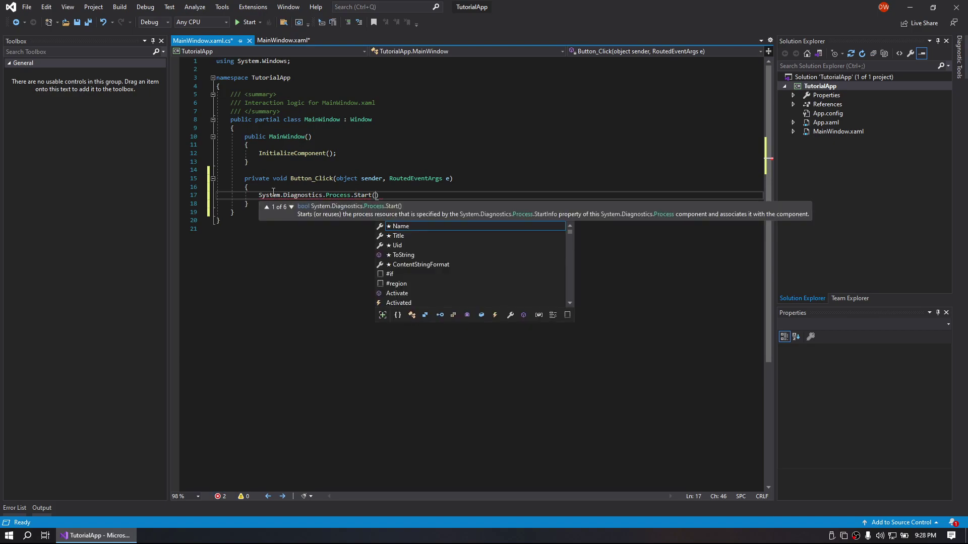
text(")
text(https://ww.)
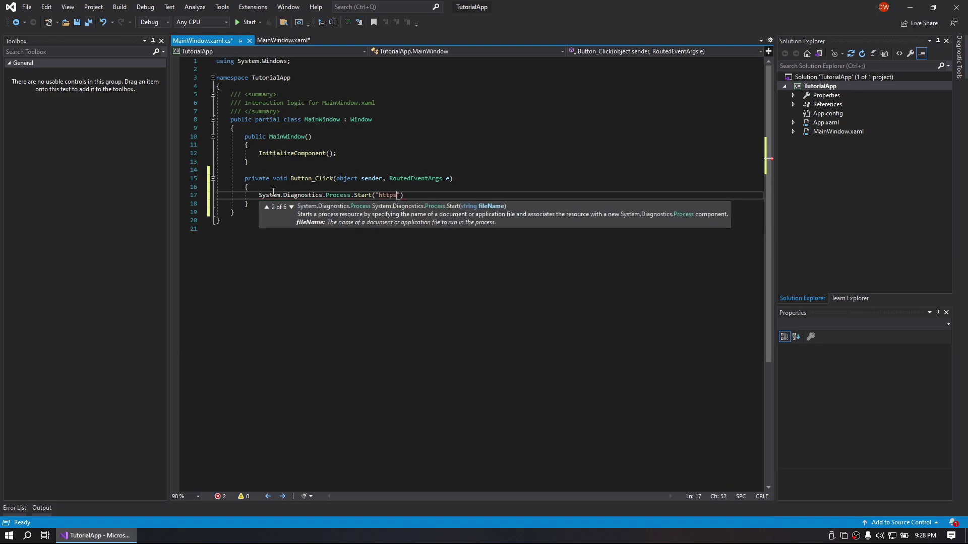
text(.you)
key(BackSpace)
key(BackSpace)
text(ahoo.com");)
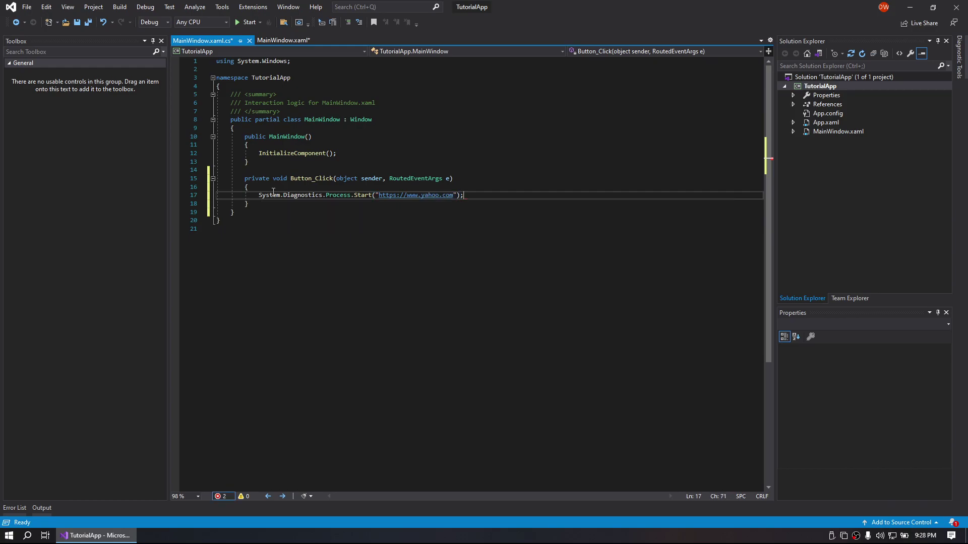
key(ctrl+s)
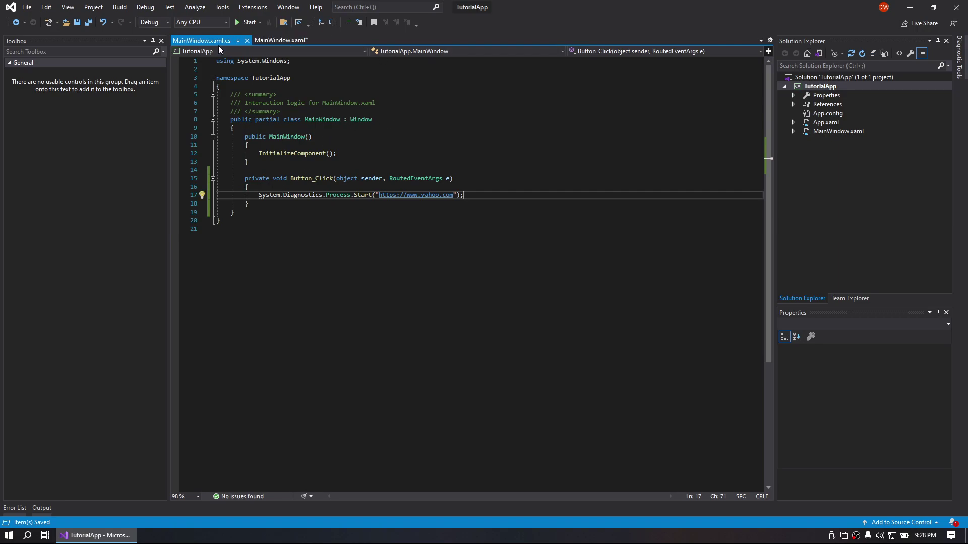
- Start debugging from the designer and press the app's centered button to open Yahoo
click(280, 41)
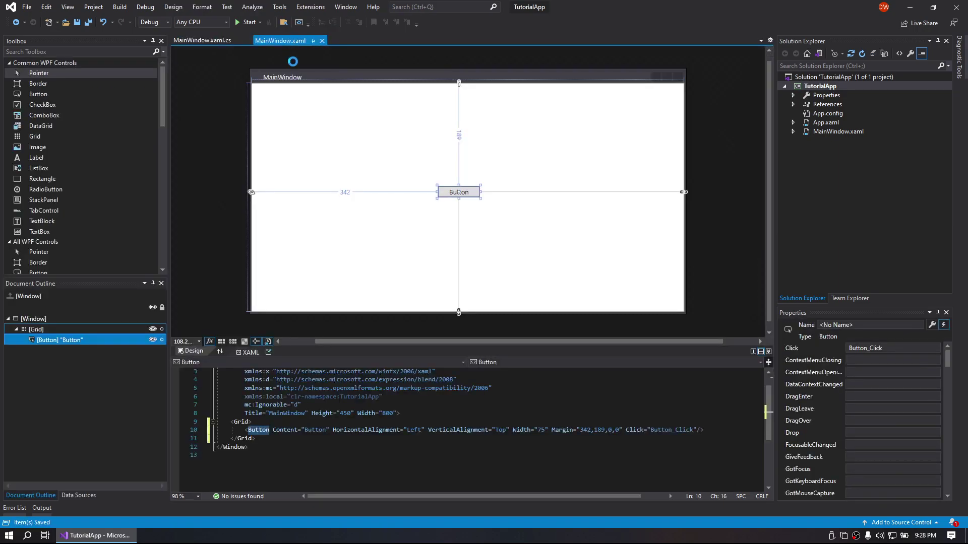
click(248, 22)
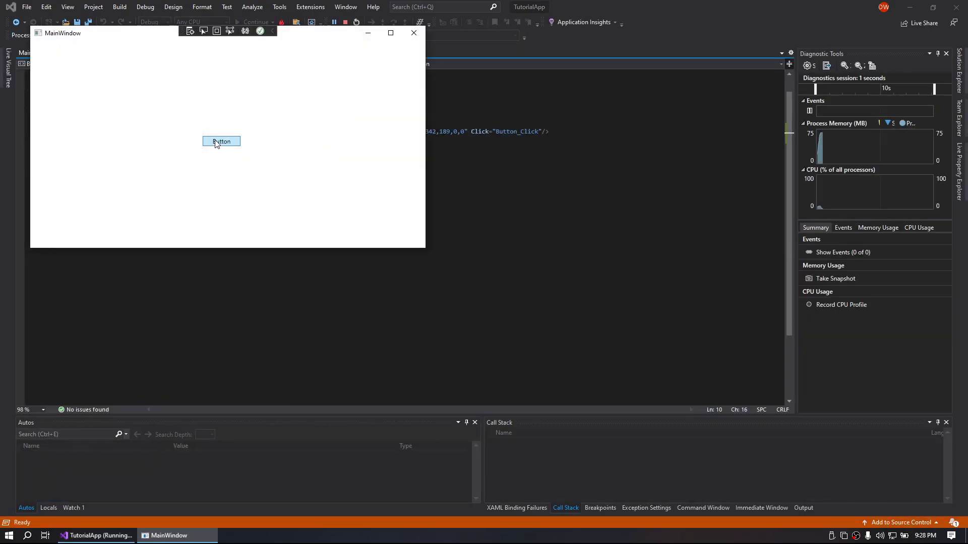
click(216, 140)
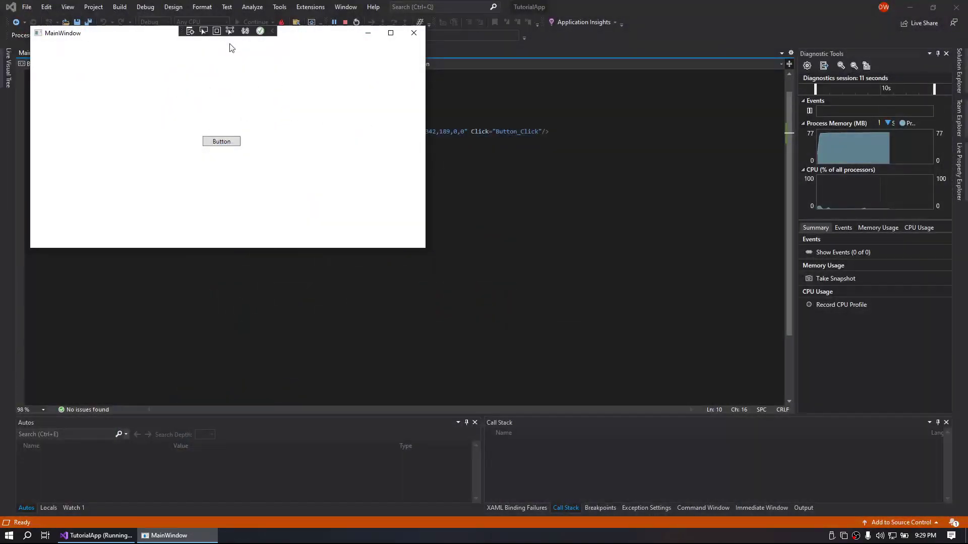
- Close the running MainWindow app to stop debugging
click(415, 29)
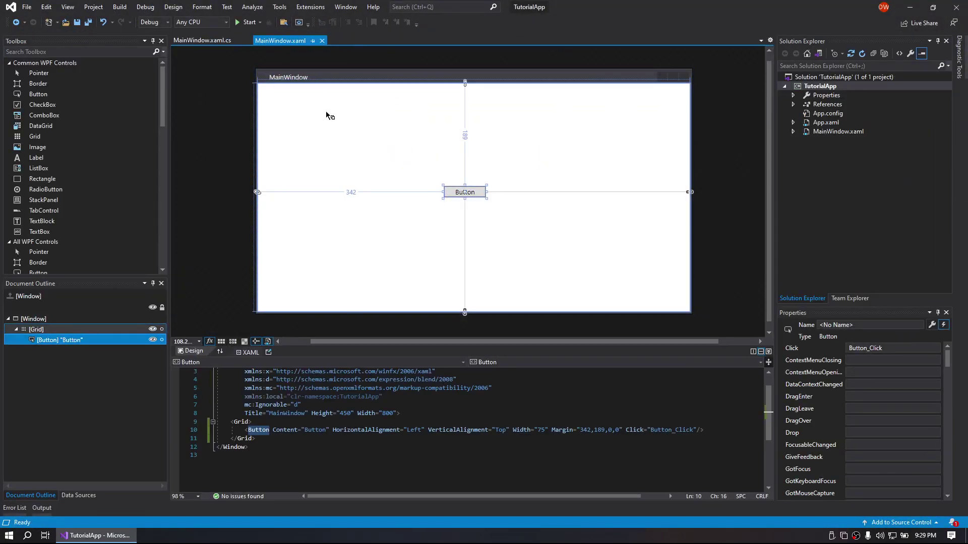